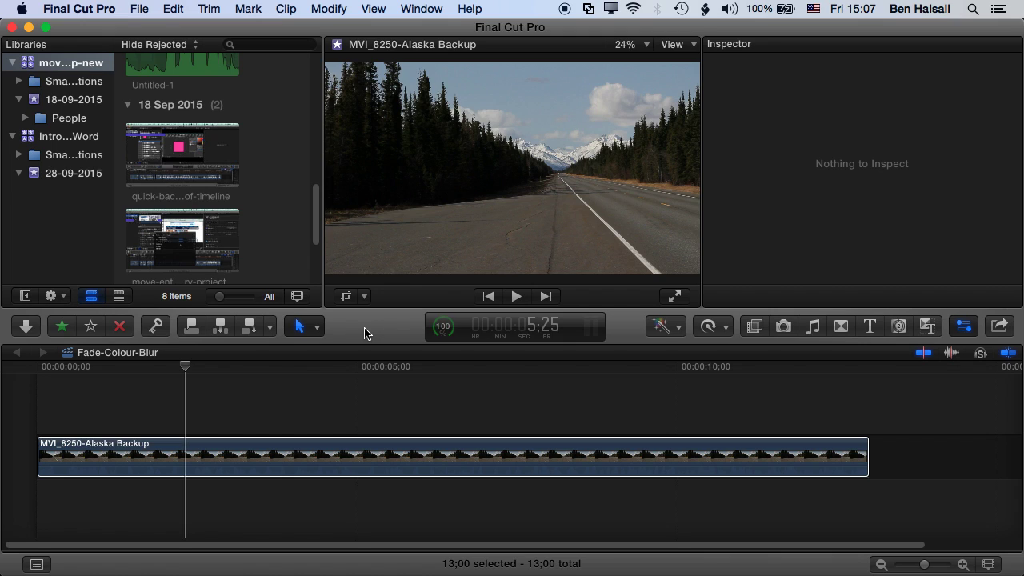
# Select the MVI_8250-Alaska Backup clip in the timeline to load its properties in the Inspector
pyautogui.click(187, 369)
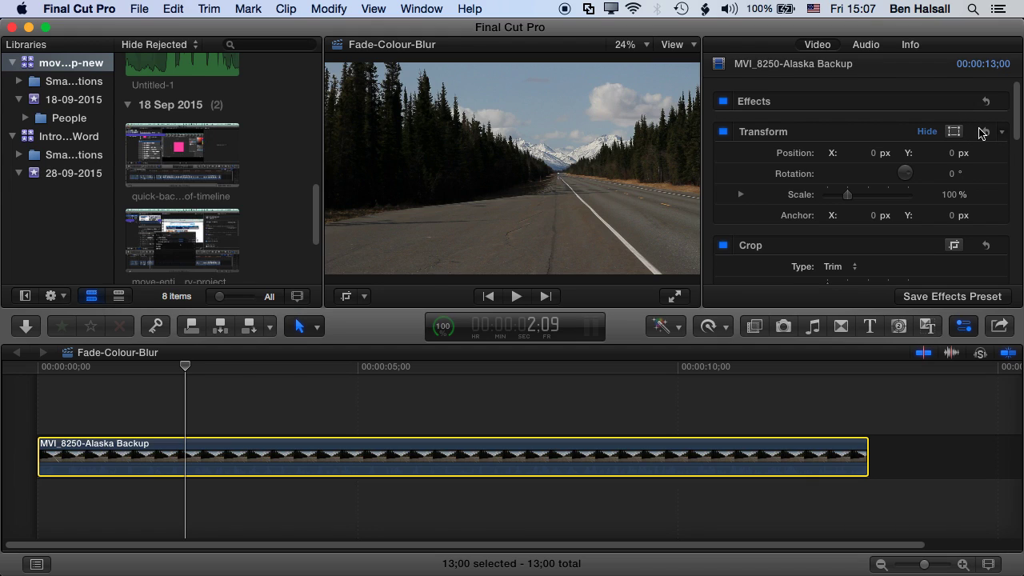
# Look through the Window menu's workspace layouts and close it without changes
pyautogui.click(426, 12)
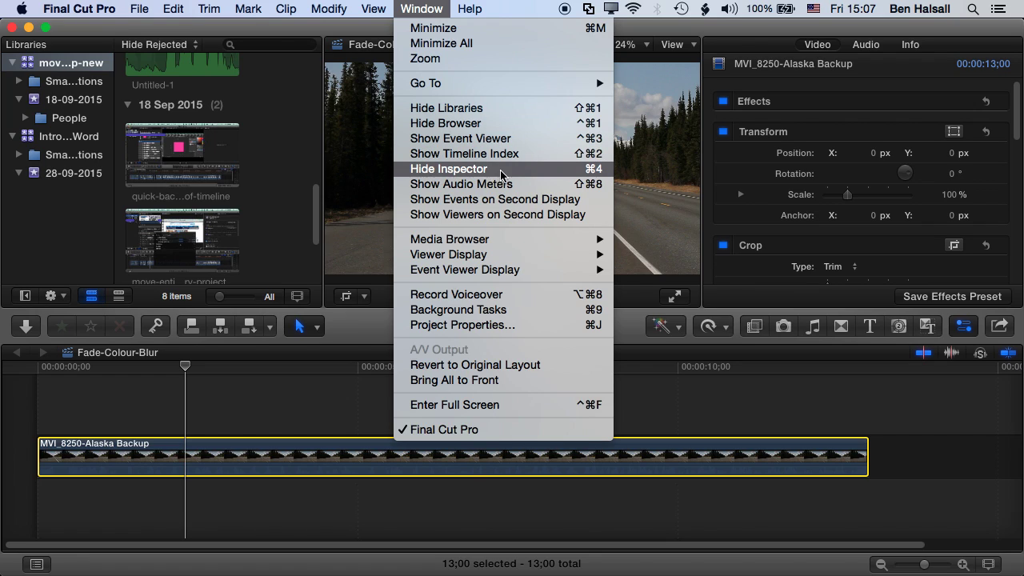
pyautogui.click(526, 6)
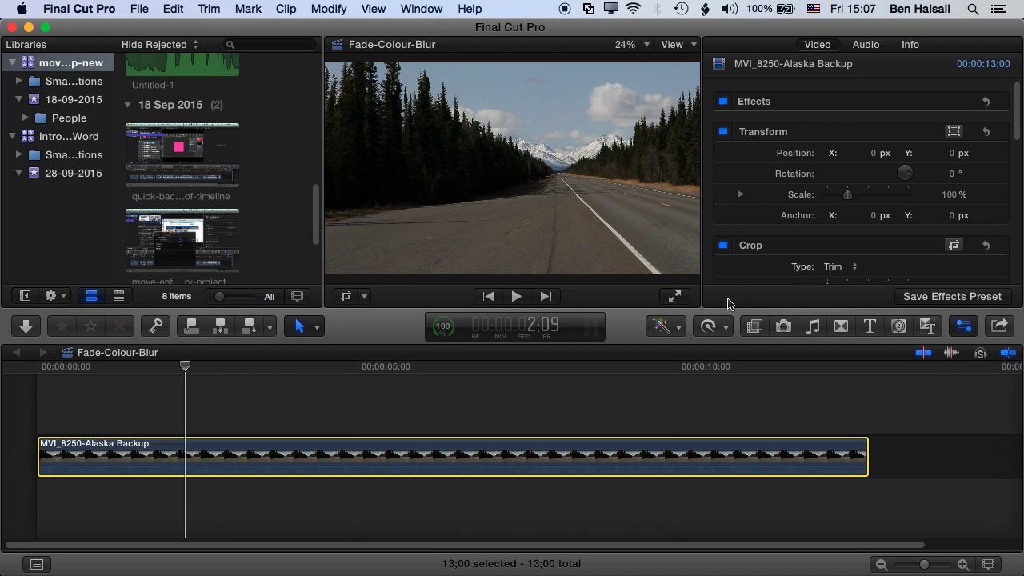
# Open the Effects browser filtered to Color effects and scroll to Black & White
pyautogui.click(755, 327)
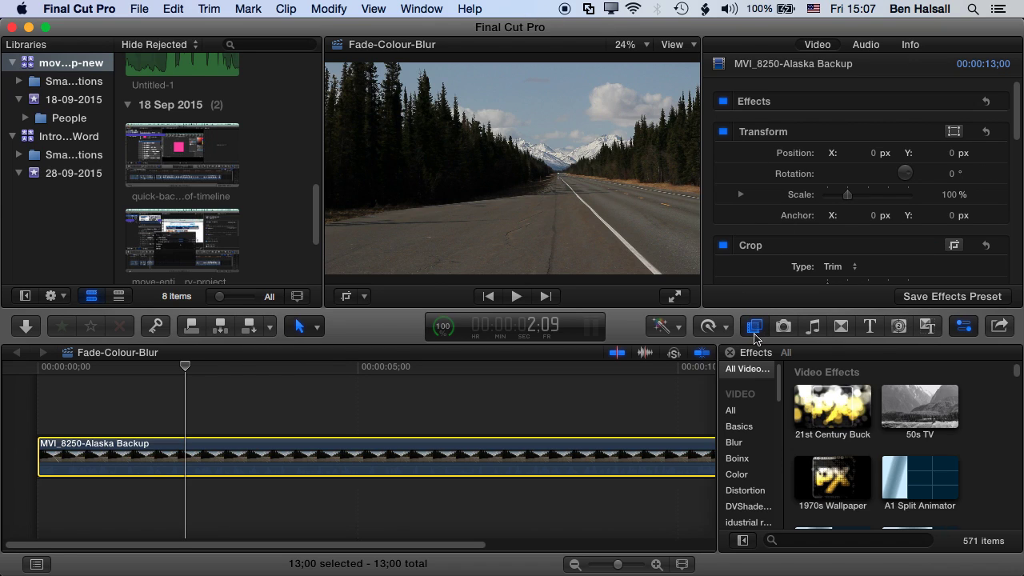
pyautogui.click(741, 474)
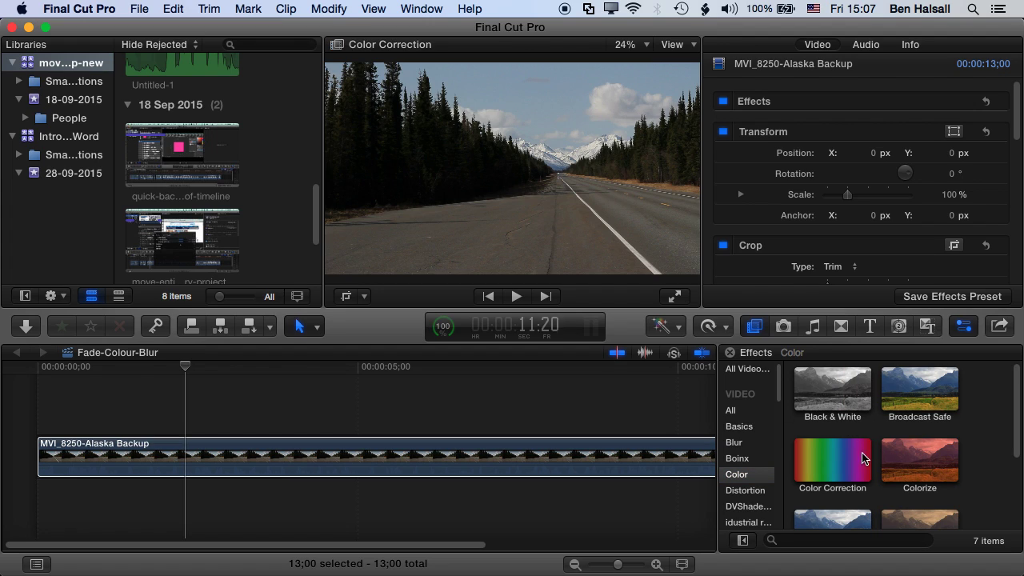
pyautogui.moveTo(1018, 399)
pyautogui.mouseDown()
pyautogui.moveTo(1018, 429)
pyautogui.moveTo(1008, 405)
pyautogui.mouseUp()
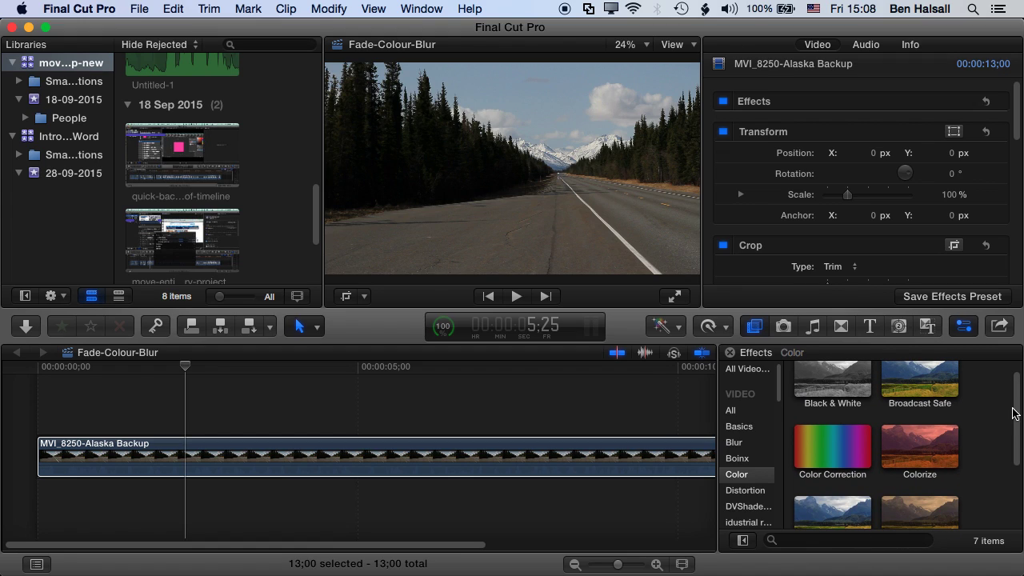
pyautogui.scroll(1, 1016, 414)
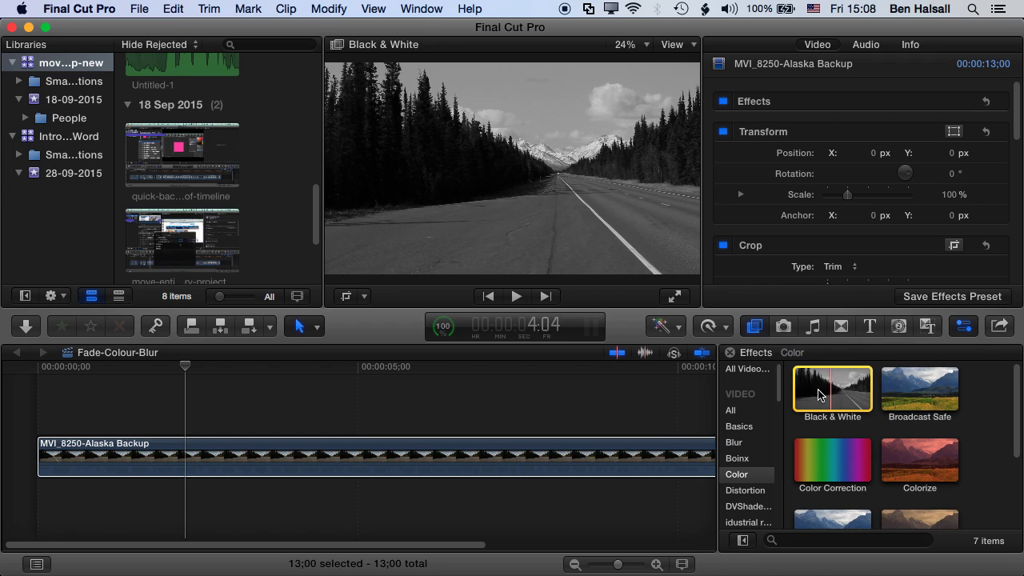
# Drop Black & White onto the road clip, turning it greyscale at Amount 100
pyautogui.moveTo(833, 392); pyautogui.dragTo(351, 400)
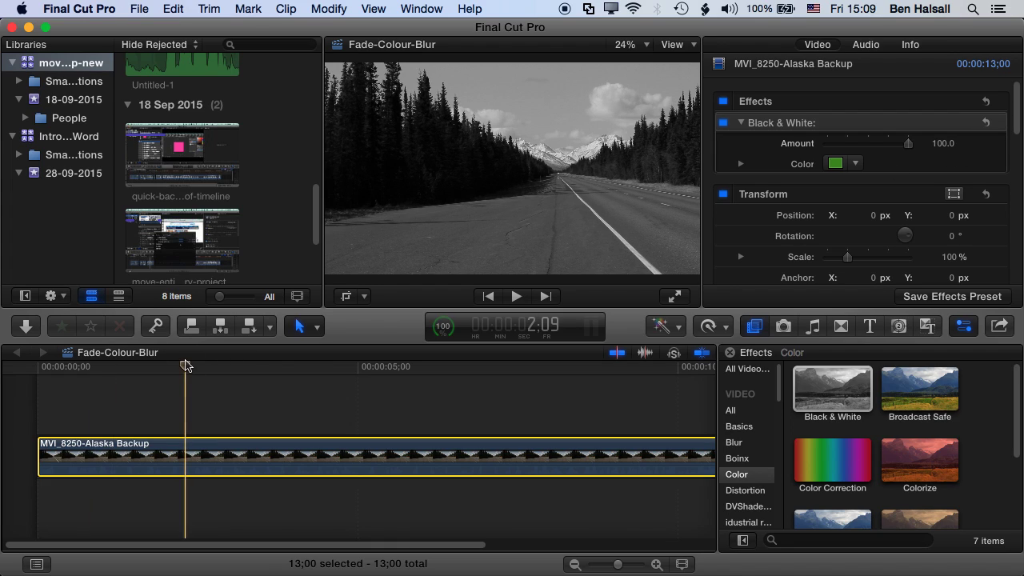
# Add a Black & White Amount keyframe of 100 at 2:21
pyautogui.moveTo(185, 366); pyautogui.dragTo(211, 367)
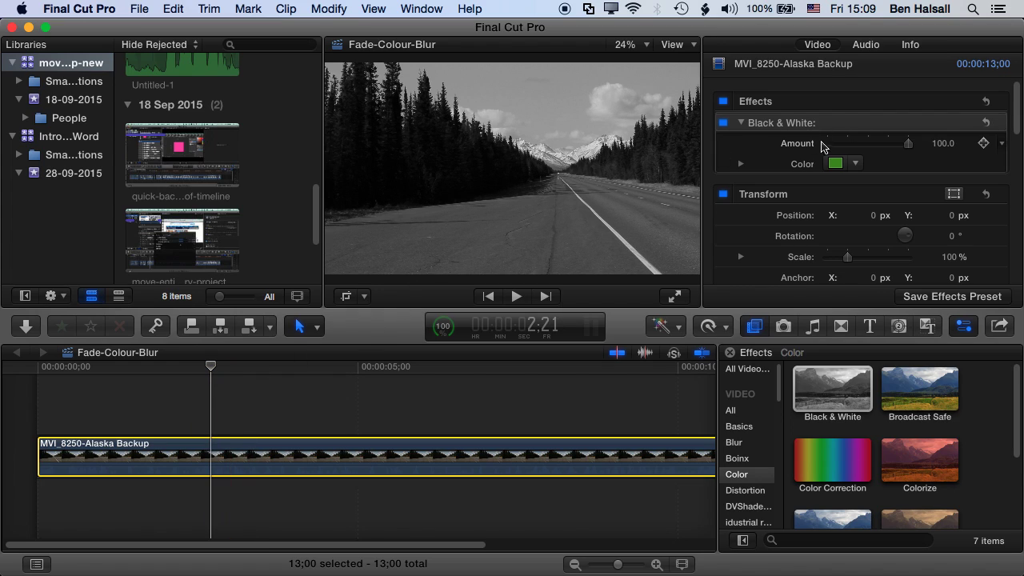
pyautogui.click(983, 144)
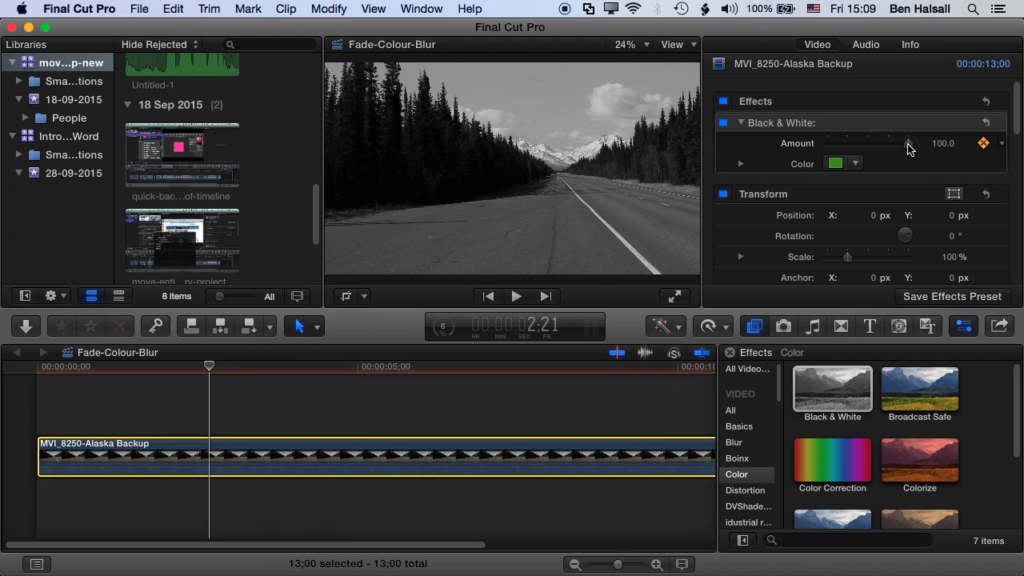
pyautogui.moveTo(908, 148)
pyautogui.mouseDown()
pyautogui.moveTo(853, 150)
pyautogui.moveTo(915, 152)
pyautogui.mouseUp()
# Set Black & White Amount to 0 at the clip start and play back the fade
pyautogui.click(106, 367)
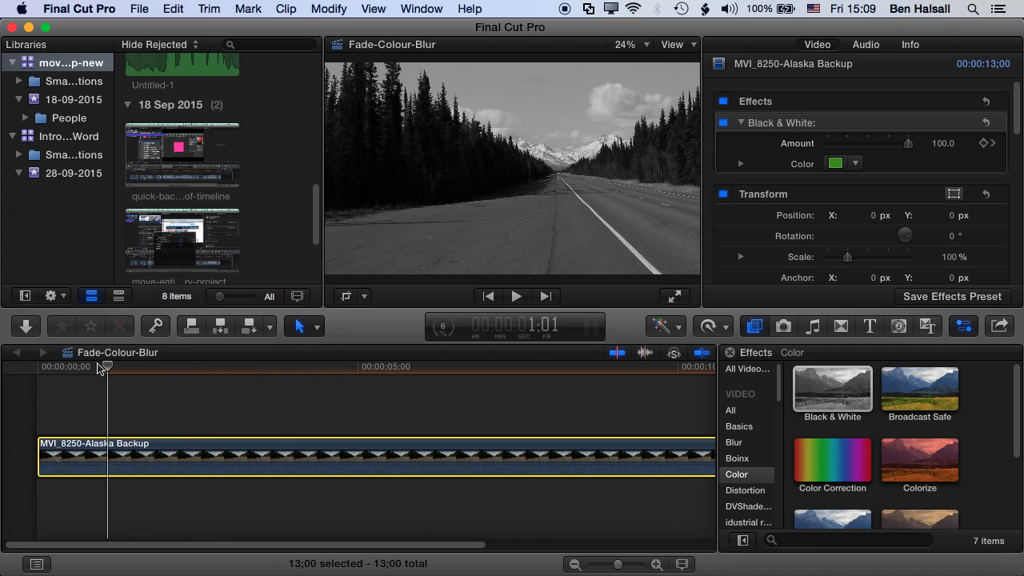
pyautogui.moveTo(99, 368); pyautogui.dragTo(29, 370)
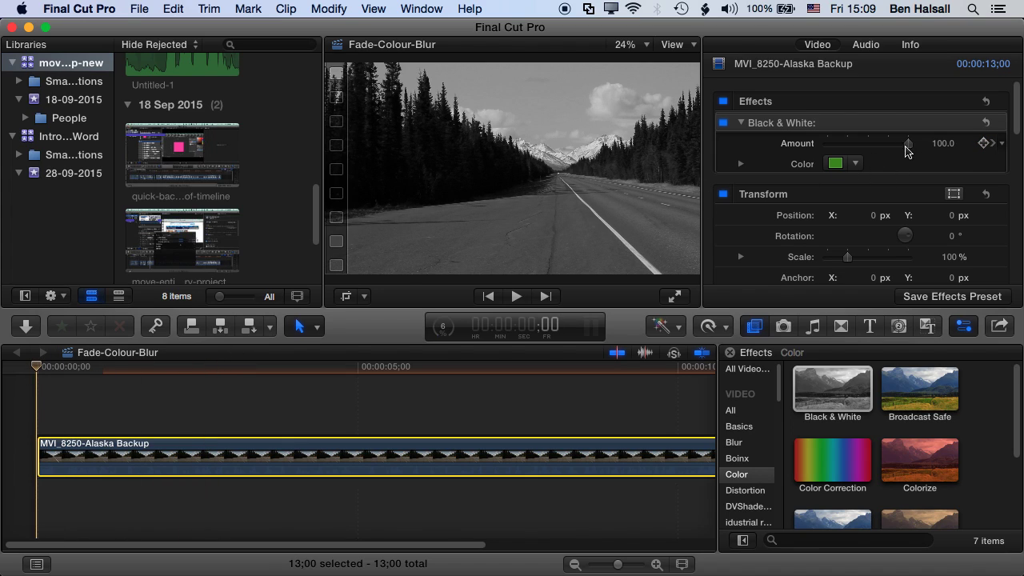
pyautogui.moveTo(914, 148); pyautogui.dragTo(803, 152)
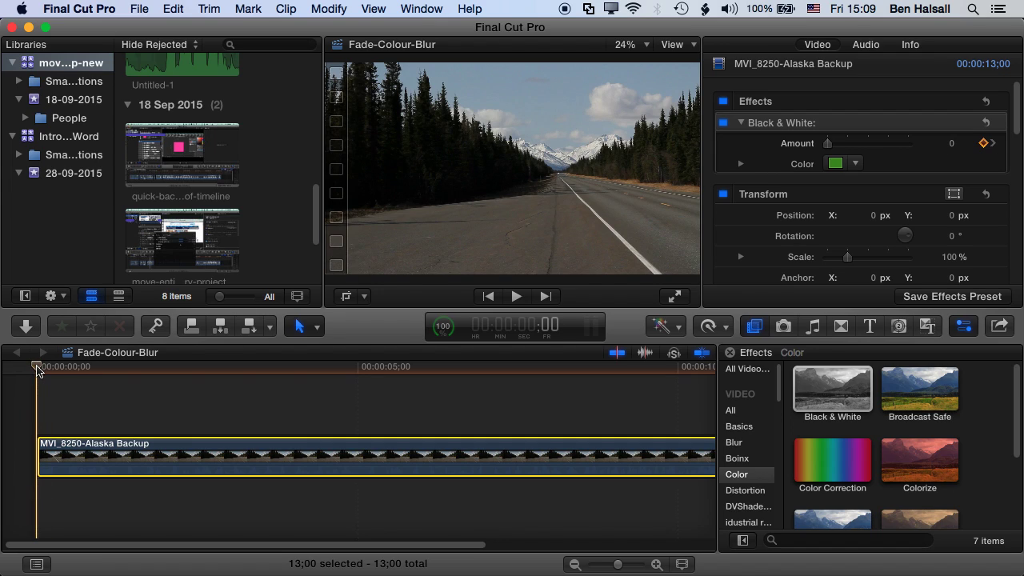
pyautogui.press('space')
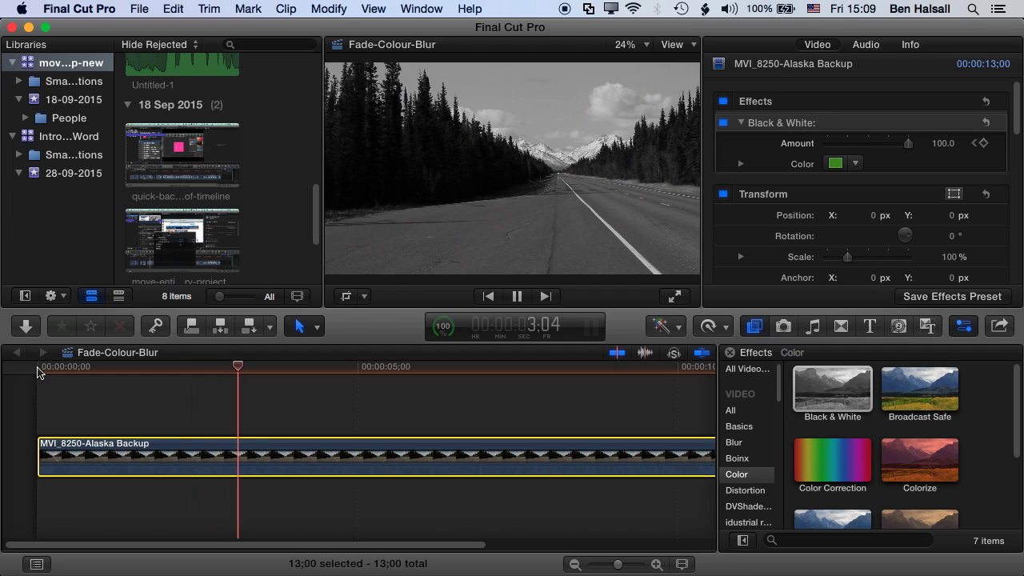
pyautogui.press('space')
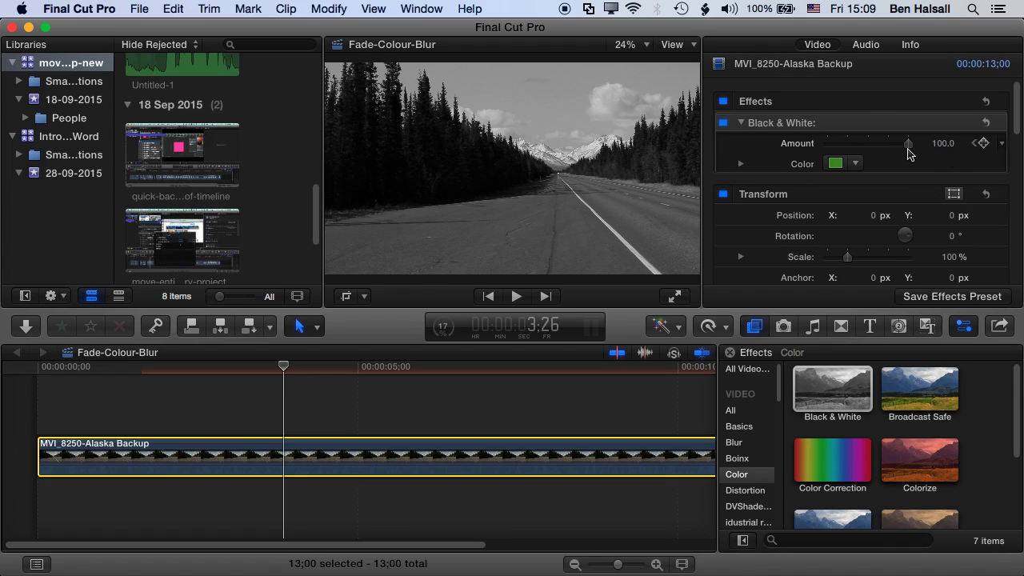
# Step between the 0 and 100 Amount keyframes, ending on the 2:21 keyframe
pyautogui.moveTo(283, 366); pyautogui.dragTo(259, 369)
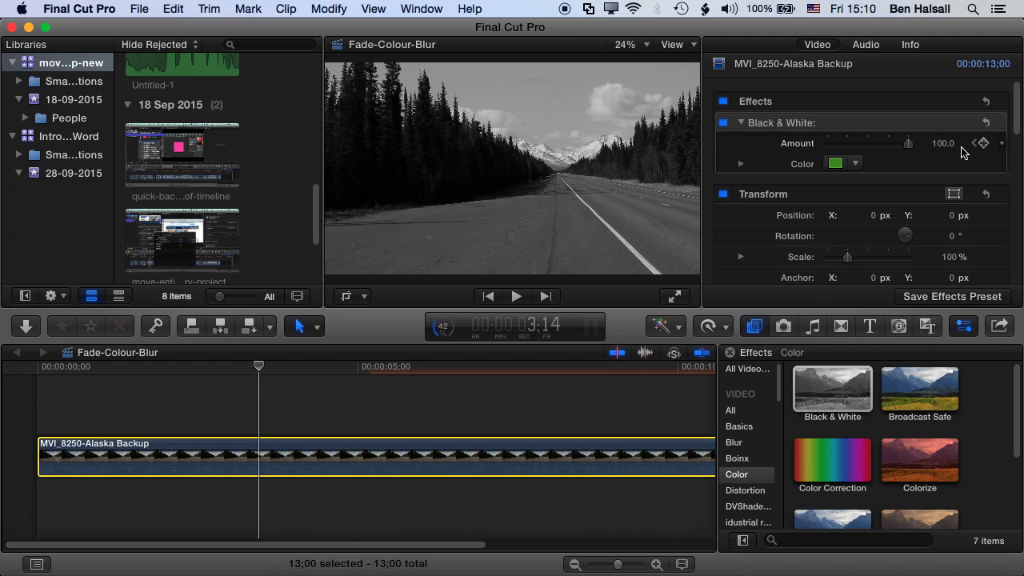
pyautogui.click(976, 146)
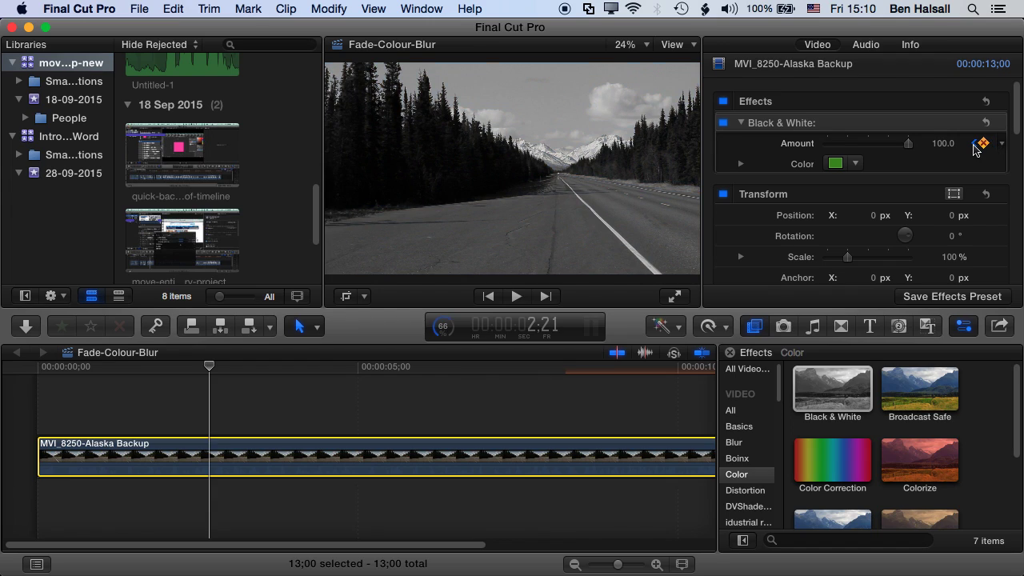
pyautogui.click(976, 145)
pyautogui.click(992, 144)
pyautogui.click(975, 146)
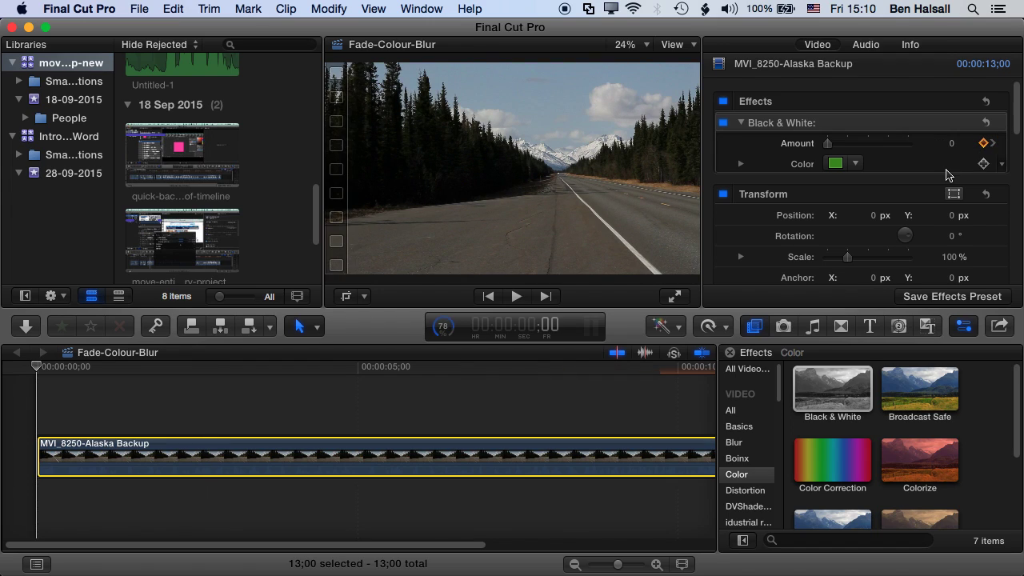
pyautogui.click(995, 147)
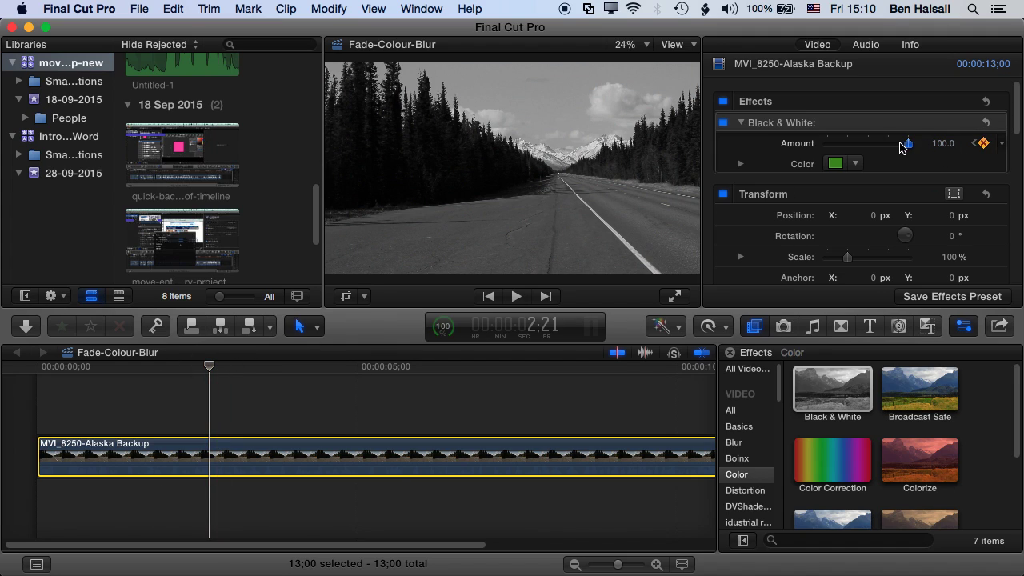
# Lower the 2:21 Black & White Amount to about 69 and preview the partial fade
pyautogui.moveTo(904, 145); pyautogui.dragTo(888, 145)
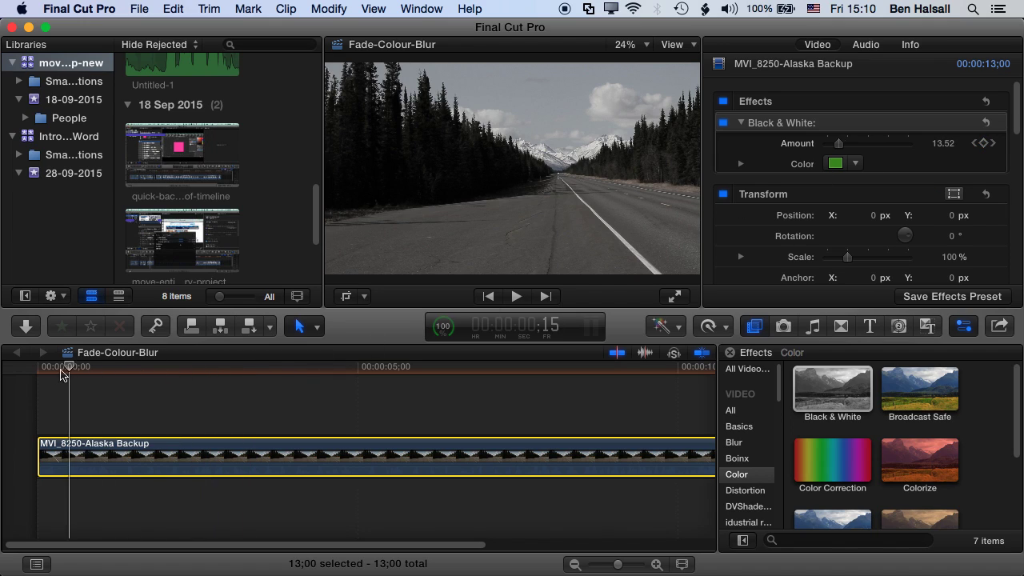
pyautogui.click(36, 368)
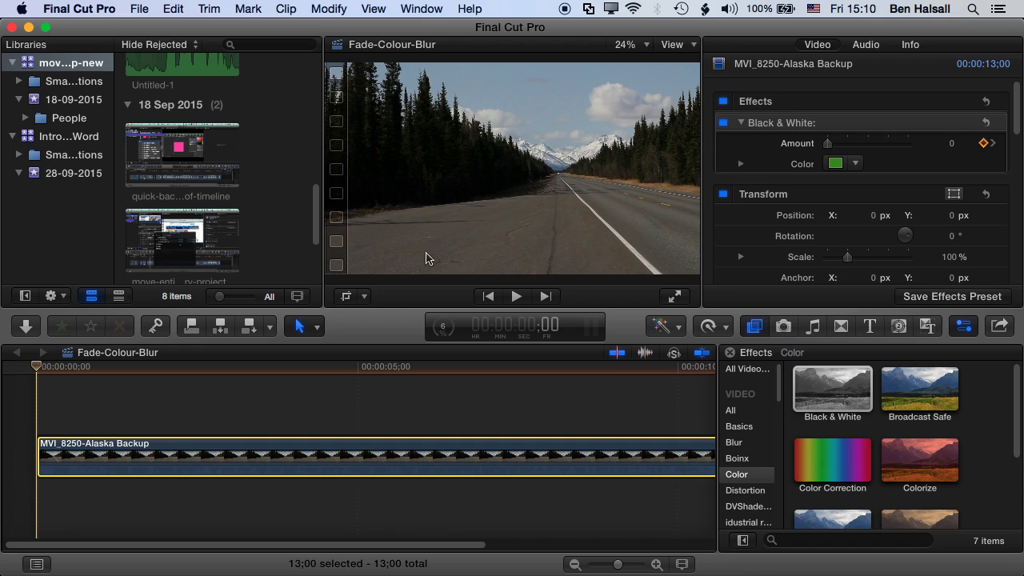
pyautogui.press('space')
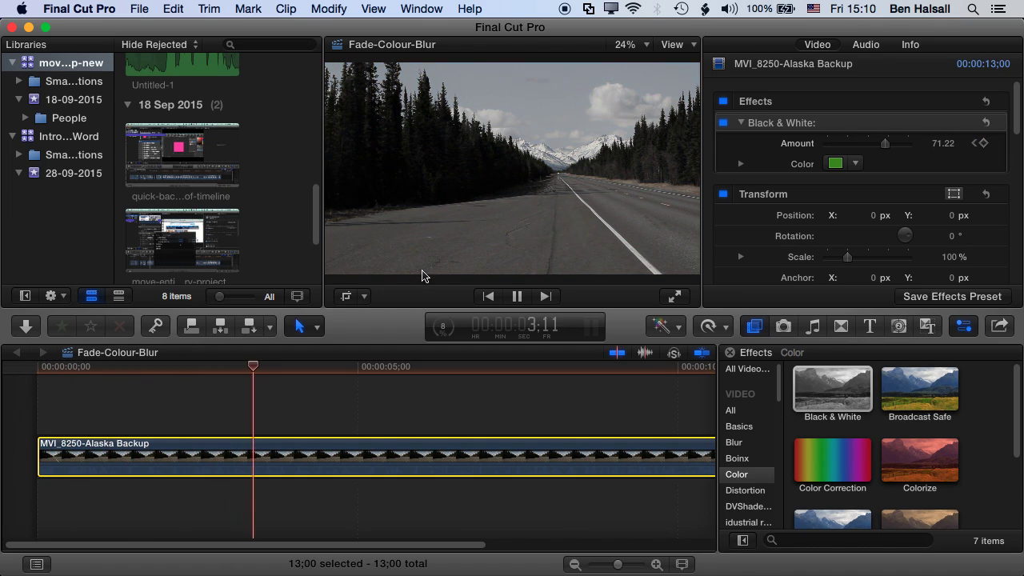
pyautogui.press('space')
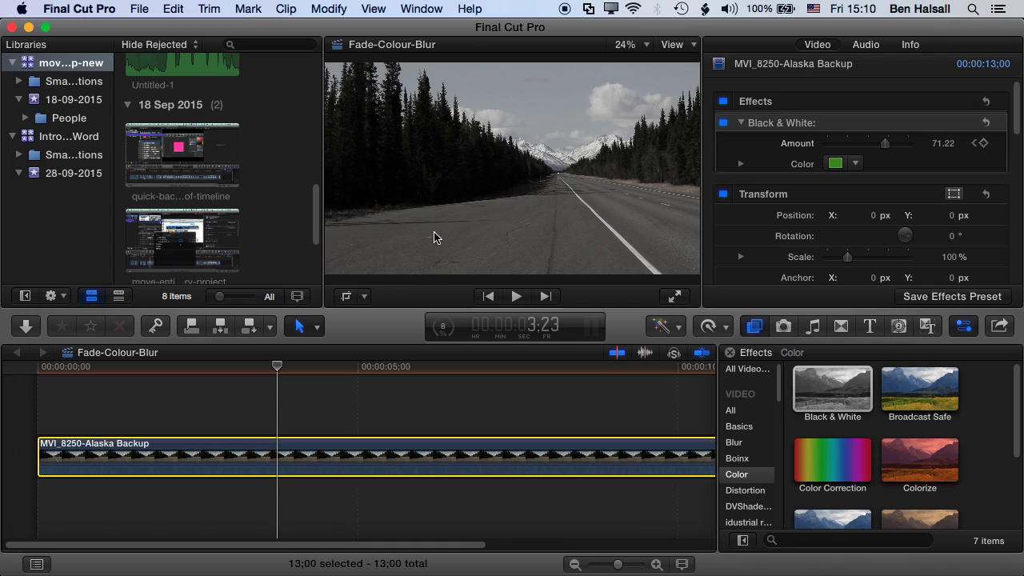
pyautogui.moveTo(277, 365); pyautogui.dragTo(130, 382)
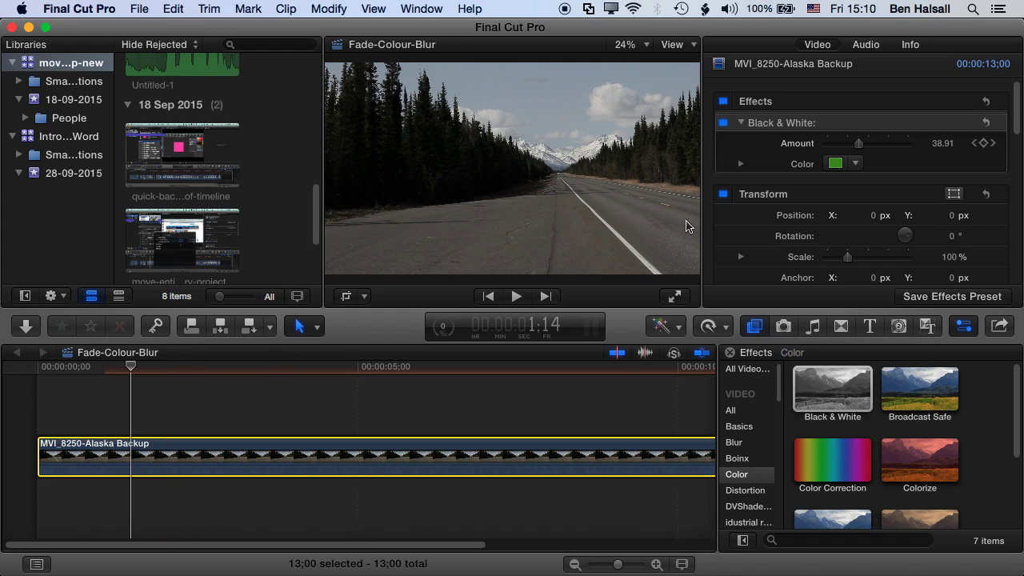
# Apply the Gaussian blur from the Blur category to the road clip
pyautogui.click(736, 443)
pyautogui.click(845, 468)
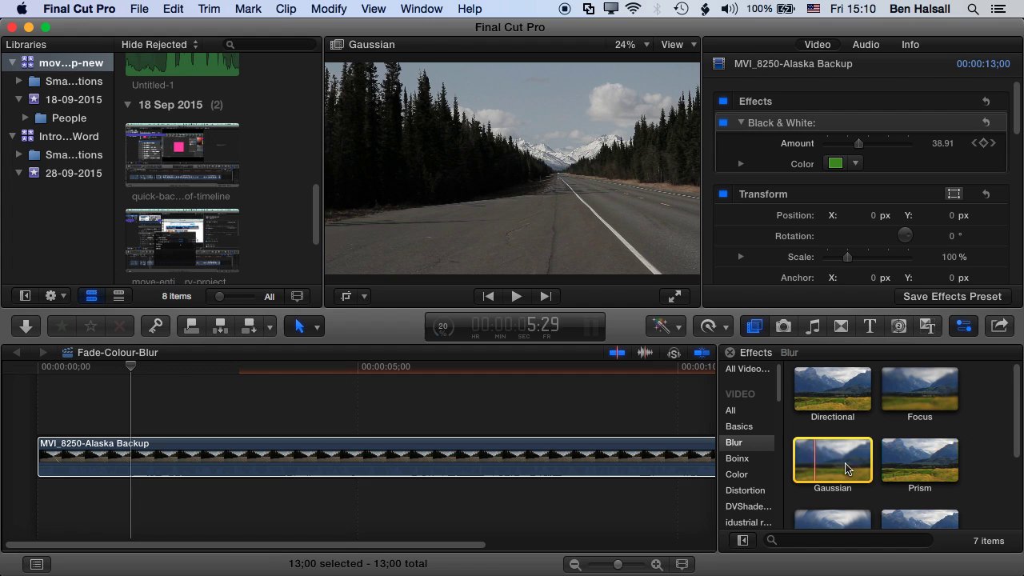
pyautogui.moveTo(840, 467); pyautogui.dragTo(182, 447)
# Add a Gaussian Amount keyframe of 0 at about 1:28
pyautogui.click(251, 370)
pyautogui.click(220, 370)
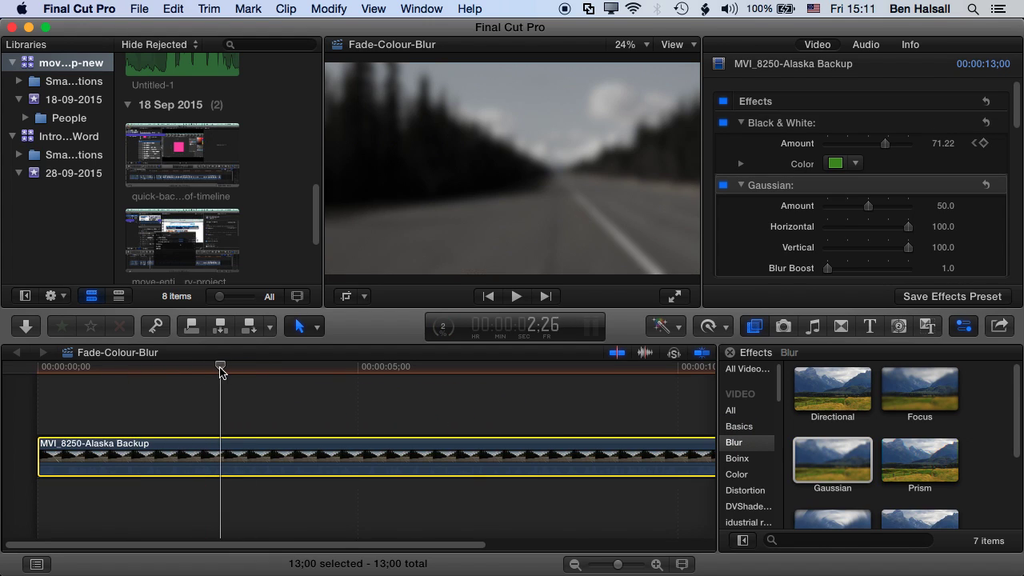
pyautogui.moveTo(221, 370); pyautogui.dragTo(214, 370)
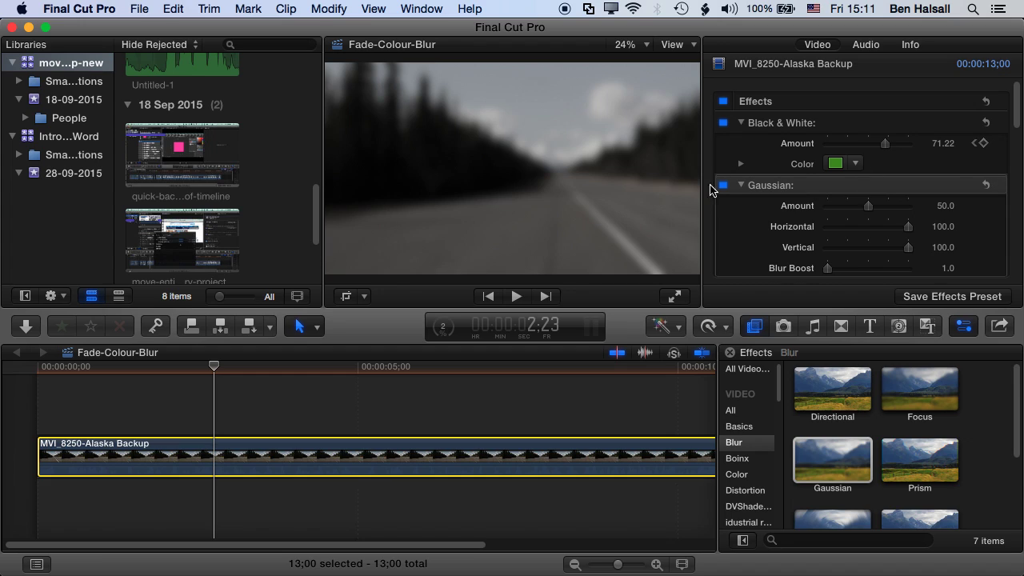
pyautogui.scroll(-3, 752, 176)
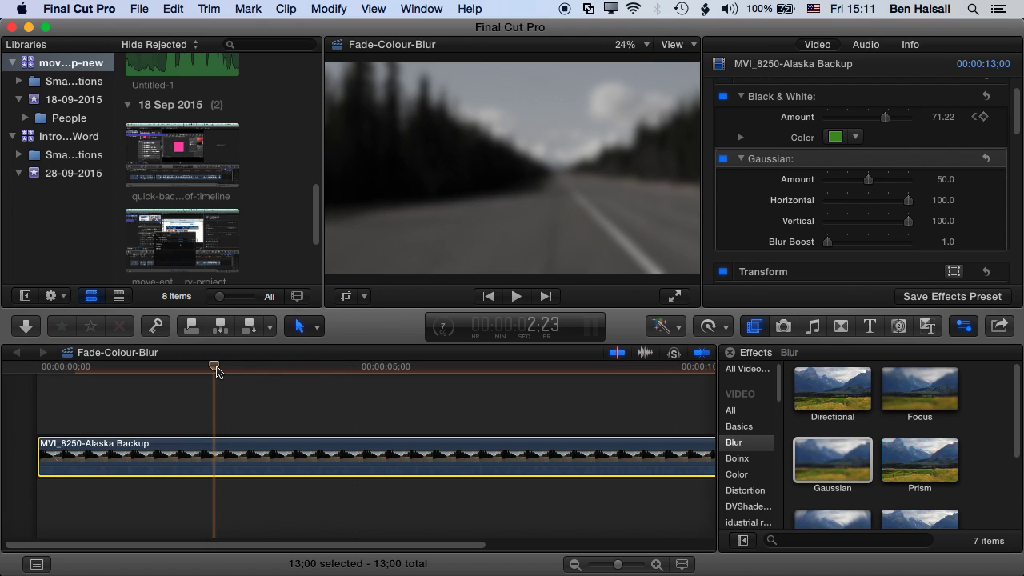
pyautogui.moveTo(216, 369); pyautogui.dragTo(152, 376)
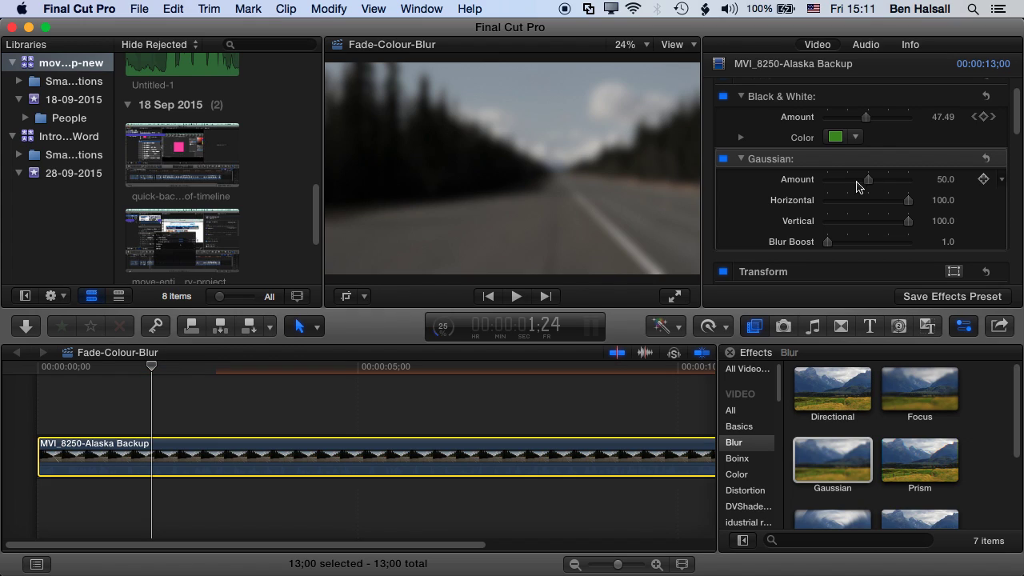
pyautogui.click(984, 180)
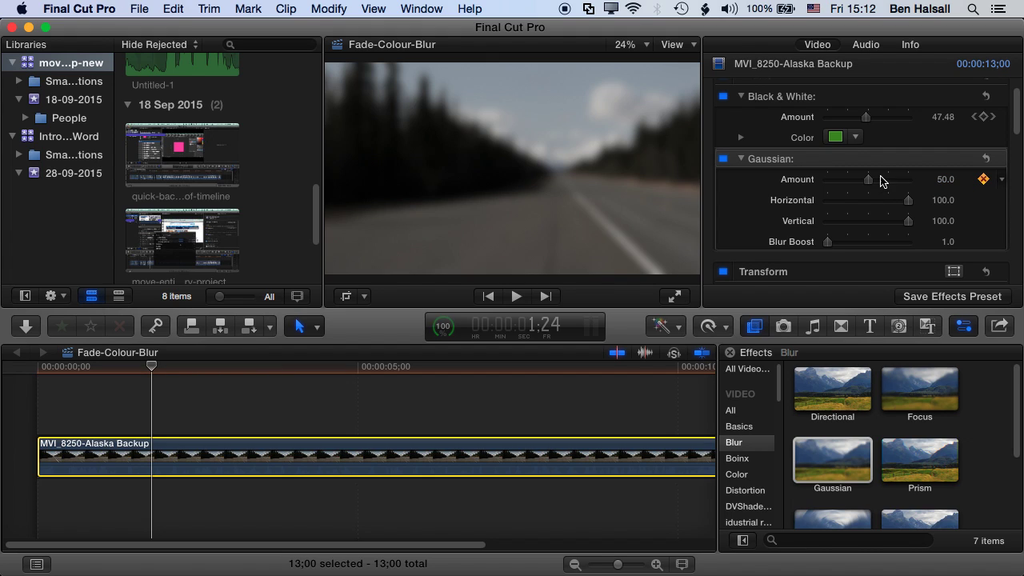
pyautogui.moveTo(869, 184); pyautogui.dragTo(828, 184)
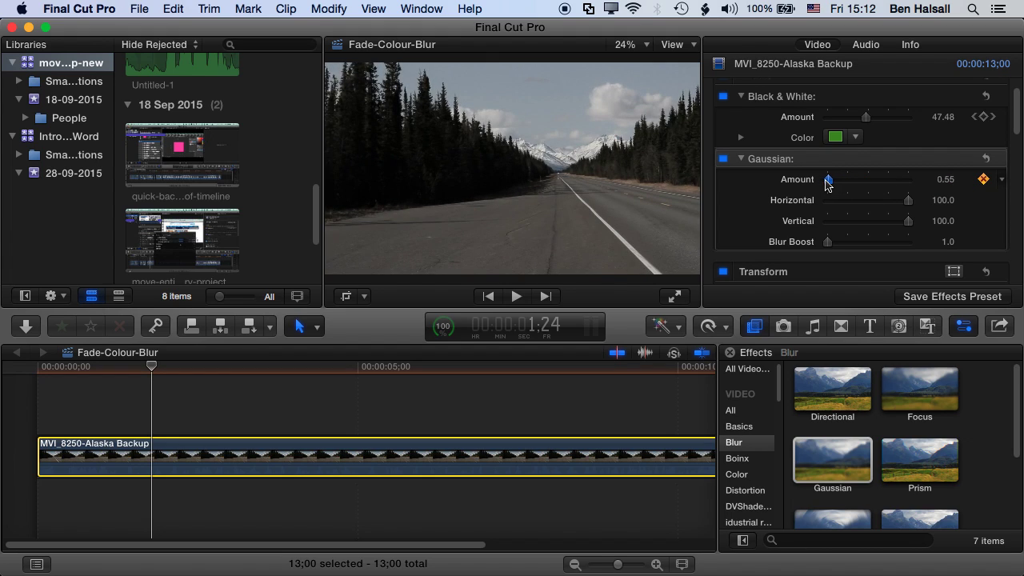
# Move the playhead later and raise the Gaussian Amount to 29.27
pyautogui.click(152, 368)
pyautogui.moveTo(151, 370); pyautogui.dragTo(206, 372)
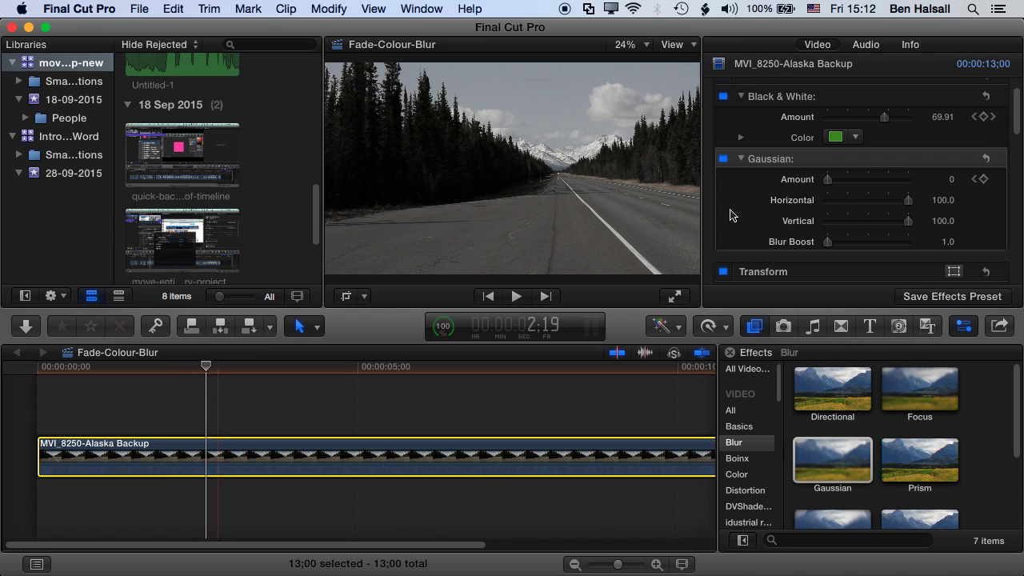
pyautogui.moveTo(830, 187); pyautogui.dragTo(853, 183)
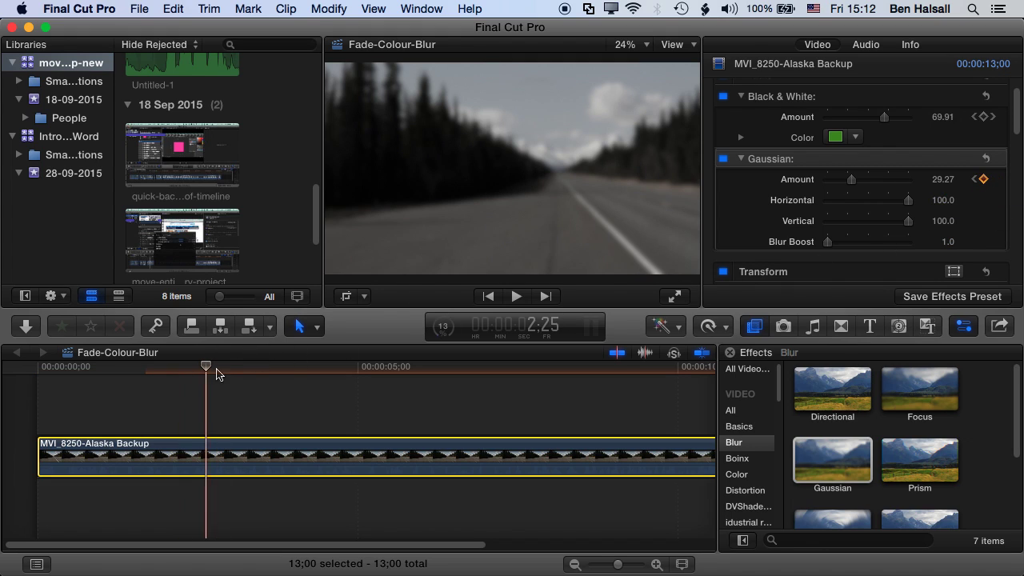
pyautogui.moveTo(216, 374); pyautogui.dragTo(35, 360)
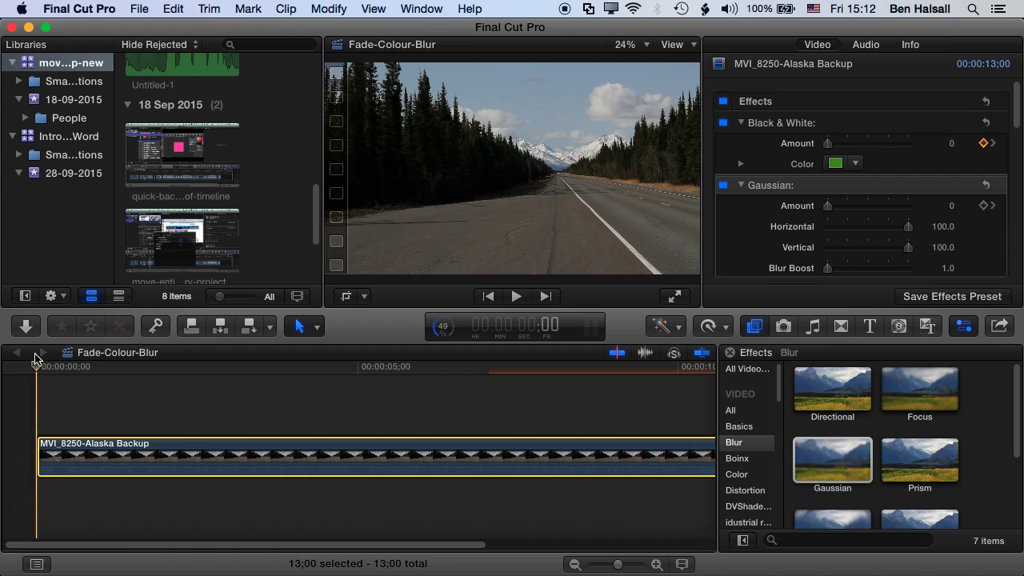
pyautogui.press('space')
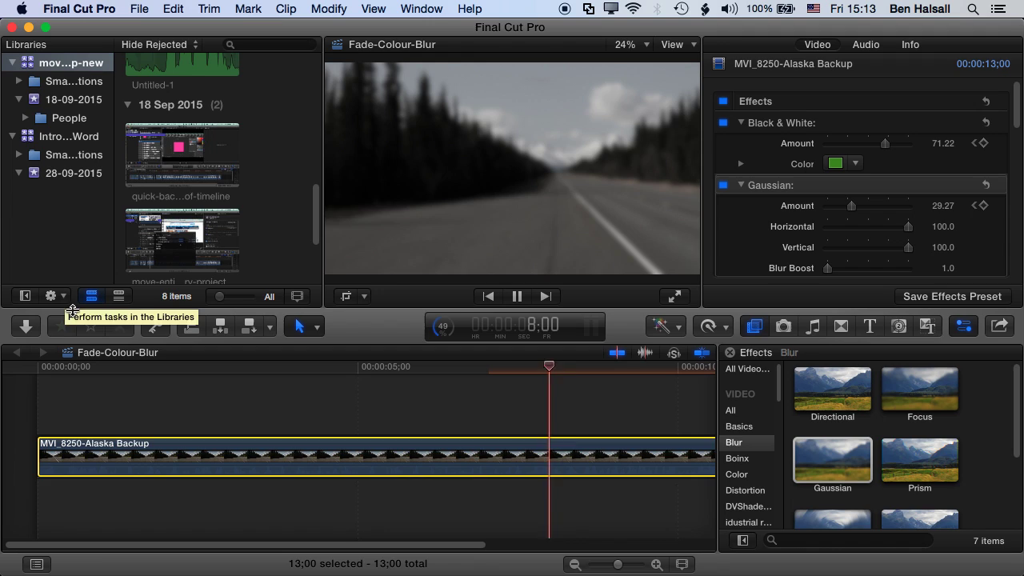
pyautogui.click(517, 296)
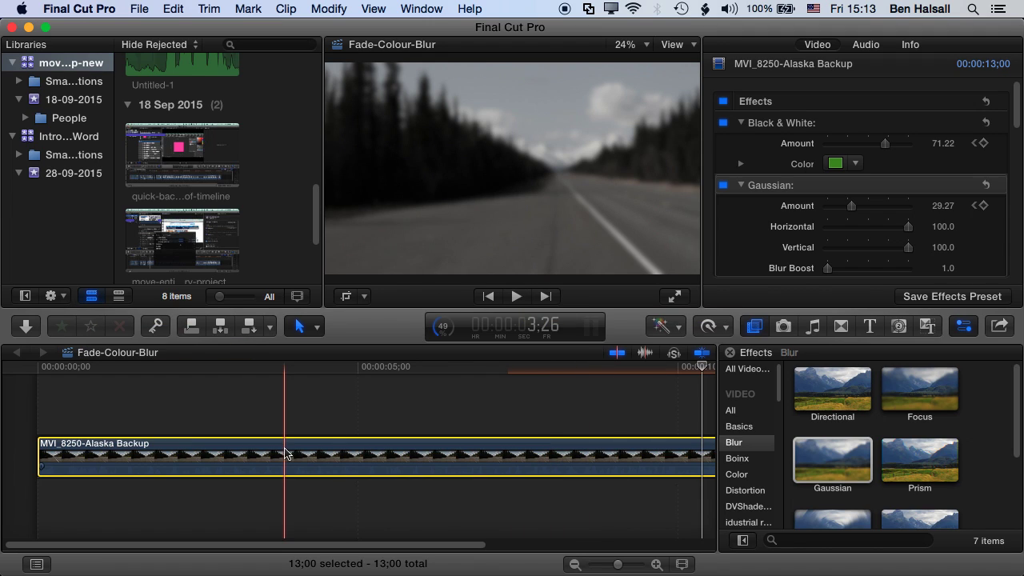
# Show the road clip's Video Animation lanes
pyautogui.rightClick(289, 456)
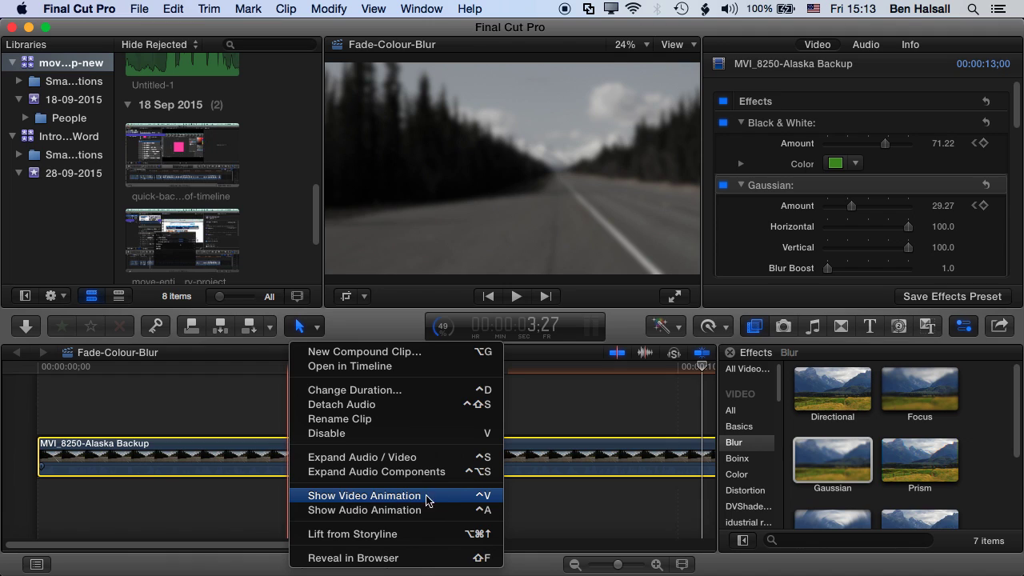
pyautogui.click(465, 497)
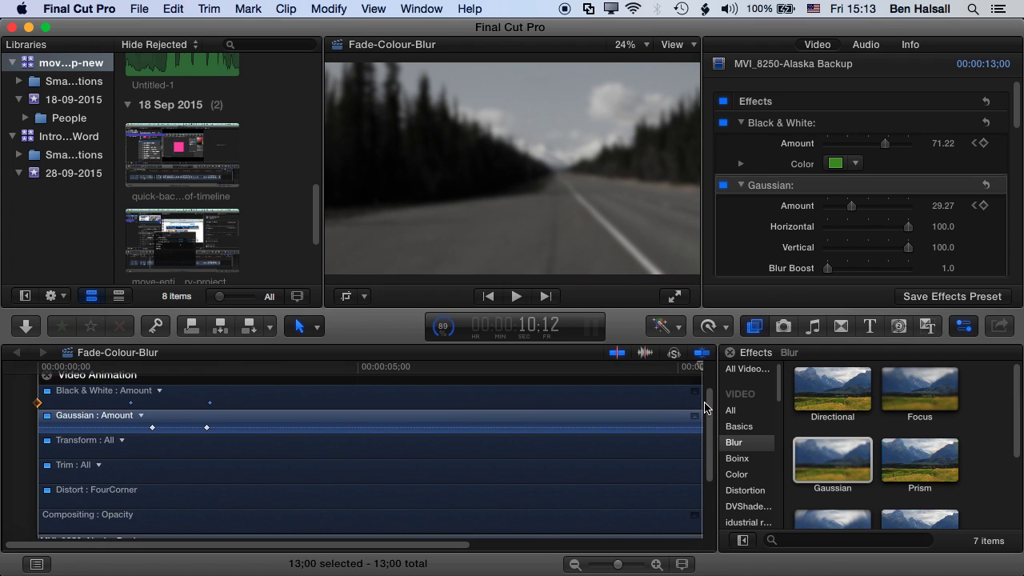
pyautogui.click(140, 424)
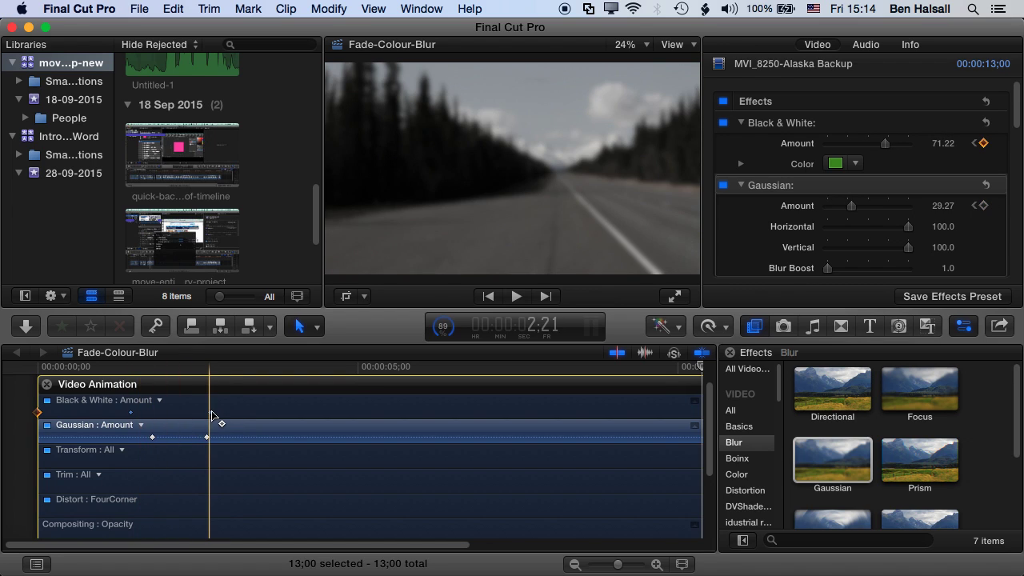
# Drag and add keyframes on the Black & White Amount lane, checking keyframe positions
pyautogui.click(214, 411)
pyautogui.moveTo(209, 412); pyautogui.dragTo(161, 413)
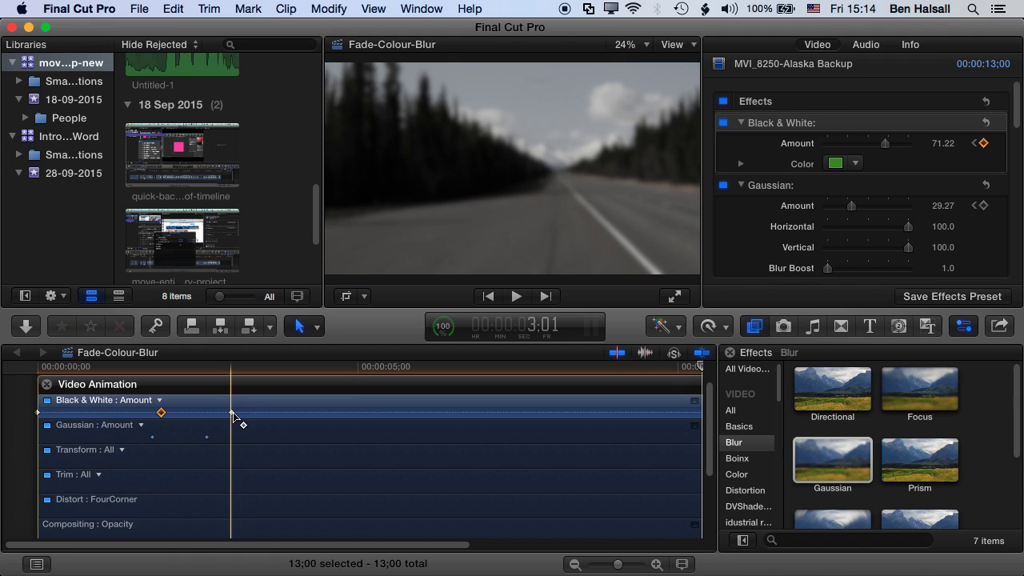
pyautogui.keyDown('alt'); pyautogui.click(232, 413); pyautogui.keyUp('alt')
pyautogui.rightClick(233, 414)
pyautogui.click(178, 425)
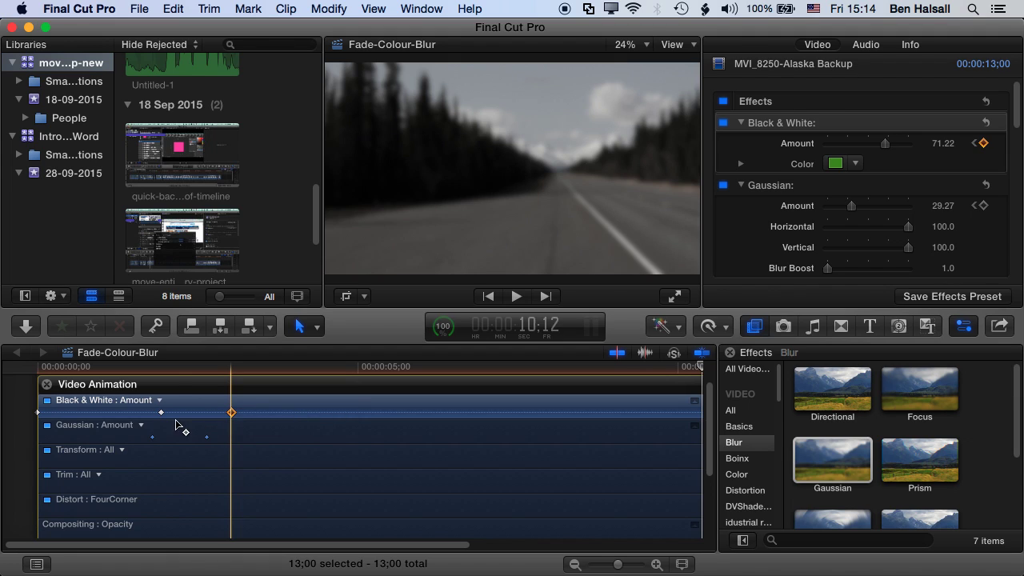
pyautogui.click(155, 416)
pyautogui.click(163, 414)
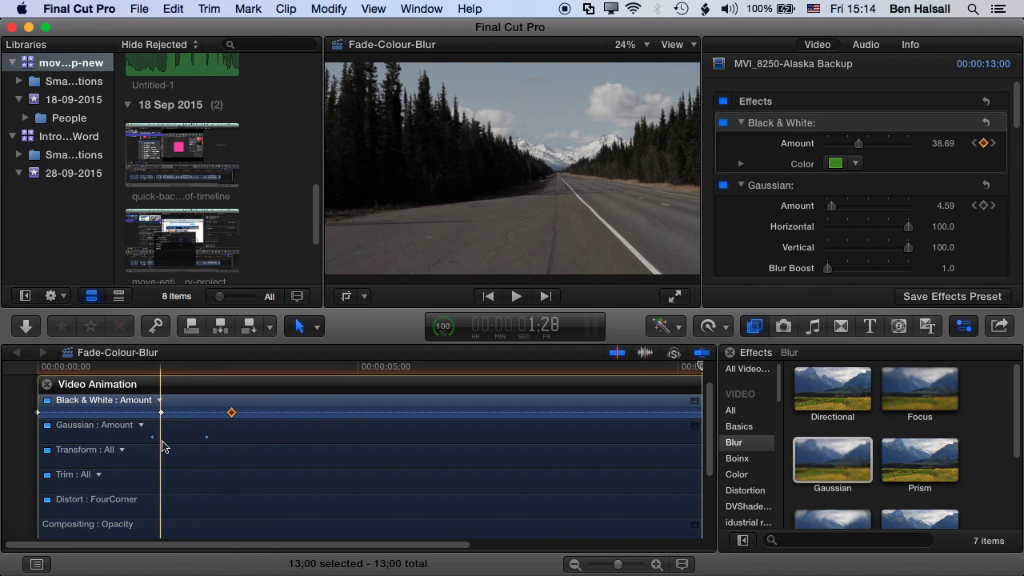
pyautogui.click(151, 436)
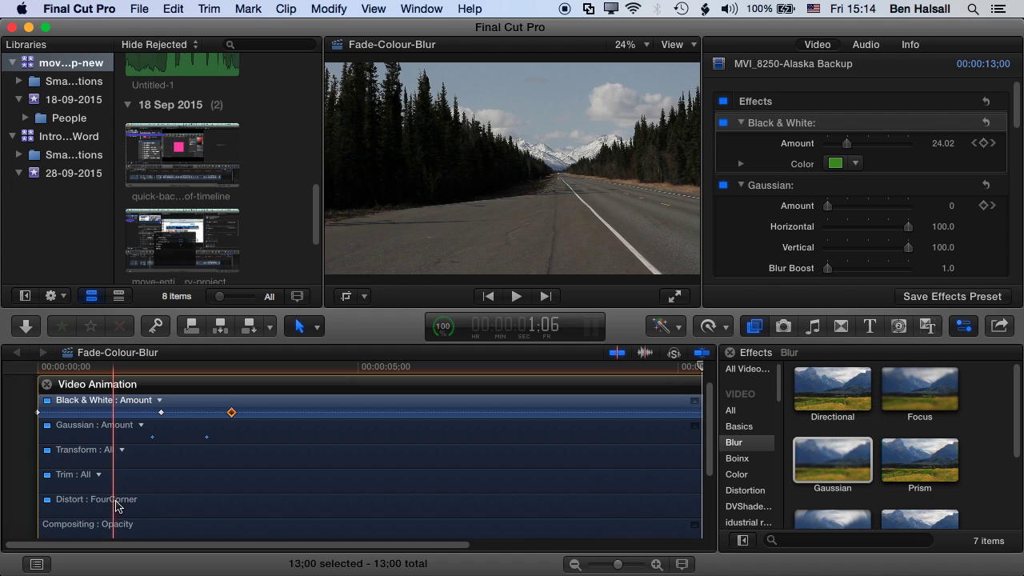
# Retime the Black & White keyframes at 71.2 and push the Gaussian end keyframe to 3:09
pyautogui.moveTo(161, 412); pyautogui.dragTo(133, 412)
pyautogui.keyDown('alt'); pyautogui.click(233, 412); pyautogui.keyUp('alt')
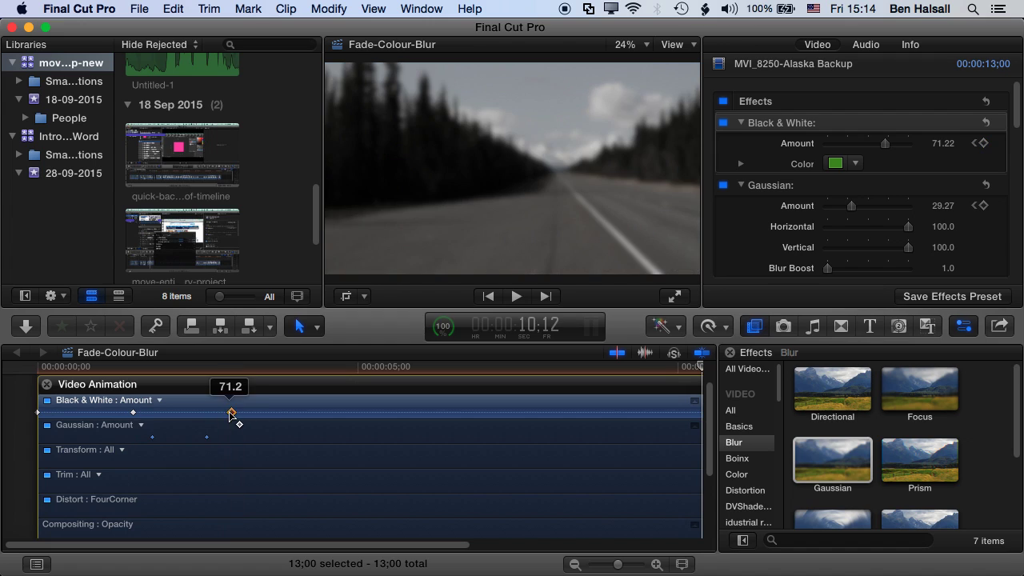
pyautogui.moveTo(231, 412); pyautogui.dragTo(248, 438)
pyautogui.keyDown('alt'); pyautogui.click(160, 437); pyautogui.keyUp('alt')
pyautogui.press('Home')
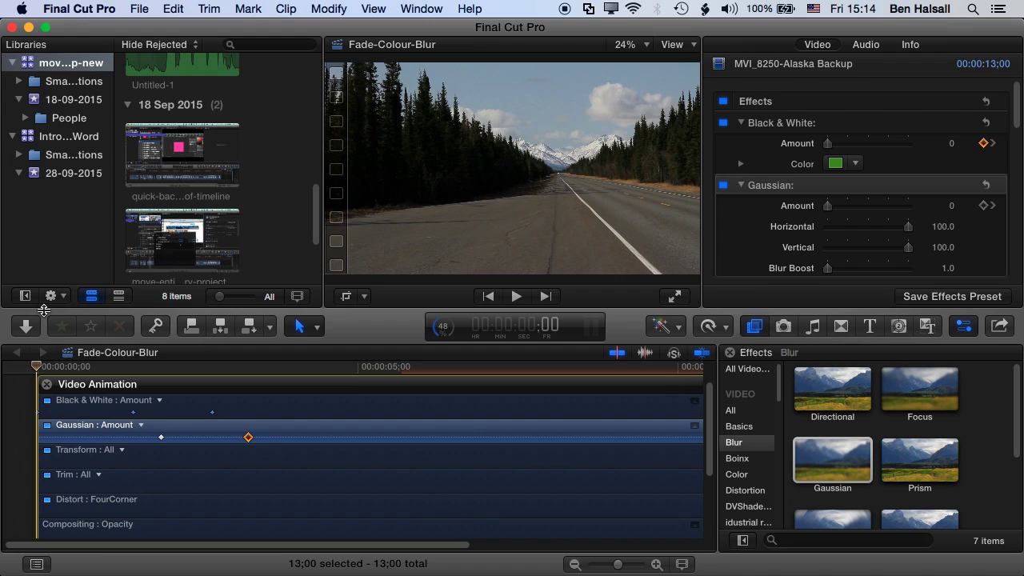
# Play back the clip to check the retimed black-and-white and blur
pyautogui.press('space')
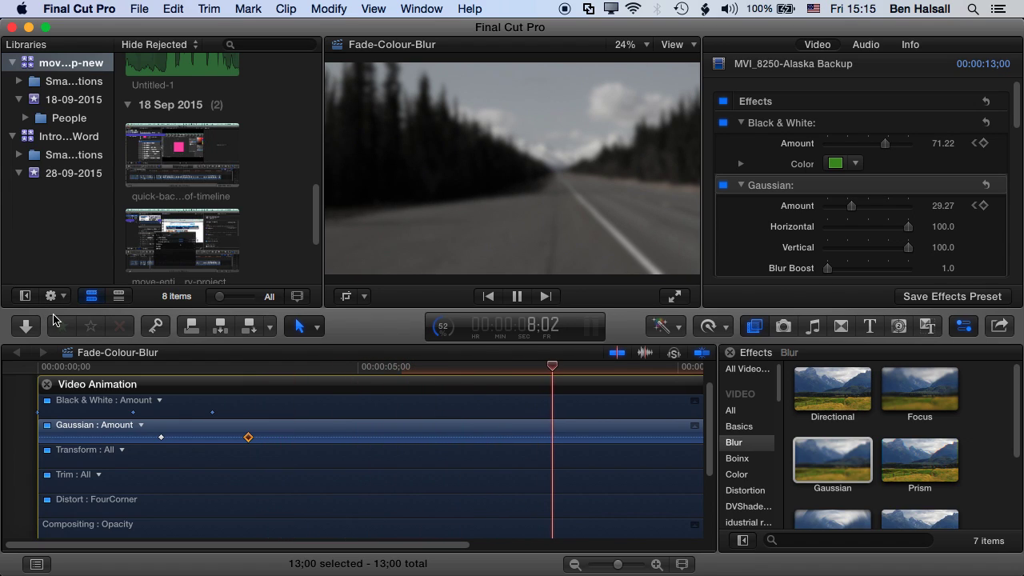
pyautogui.press('space')
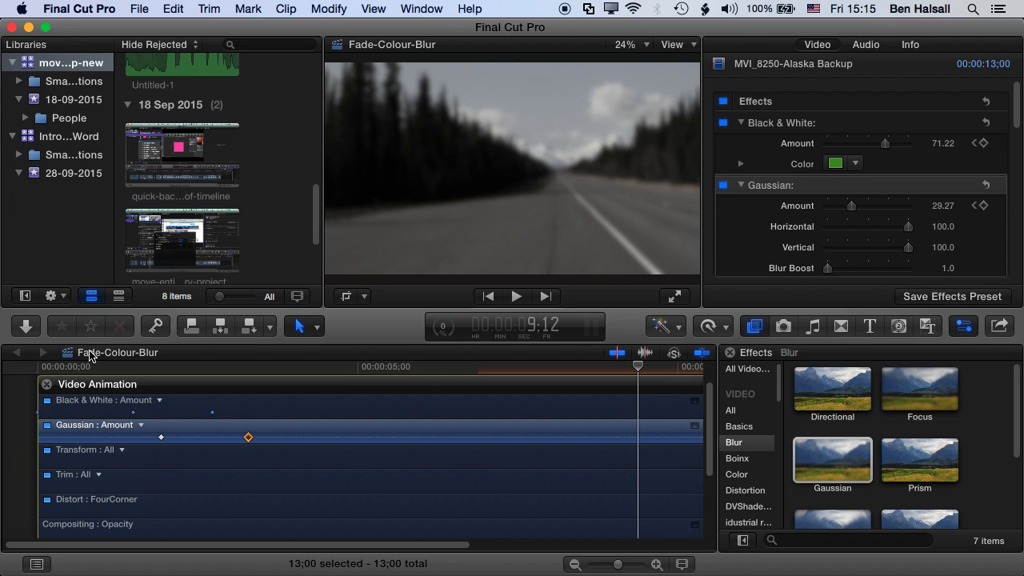
pyautogui.click(47, 384)
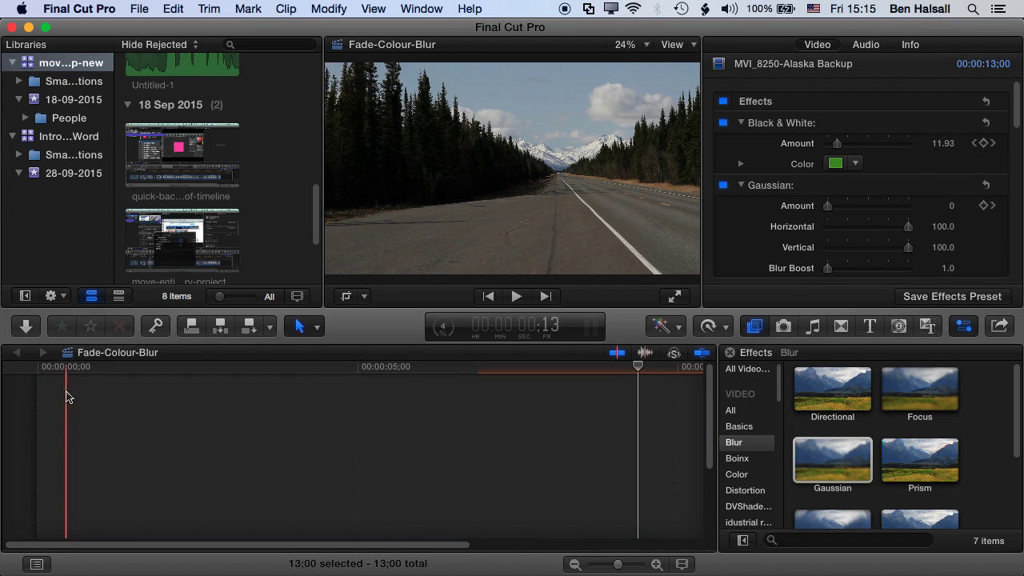
pyautogui.moveTo(711, 398); pyautogui.dragTo(686, 464)
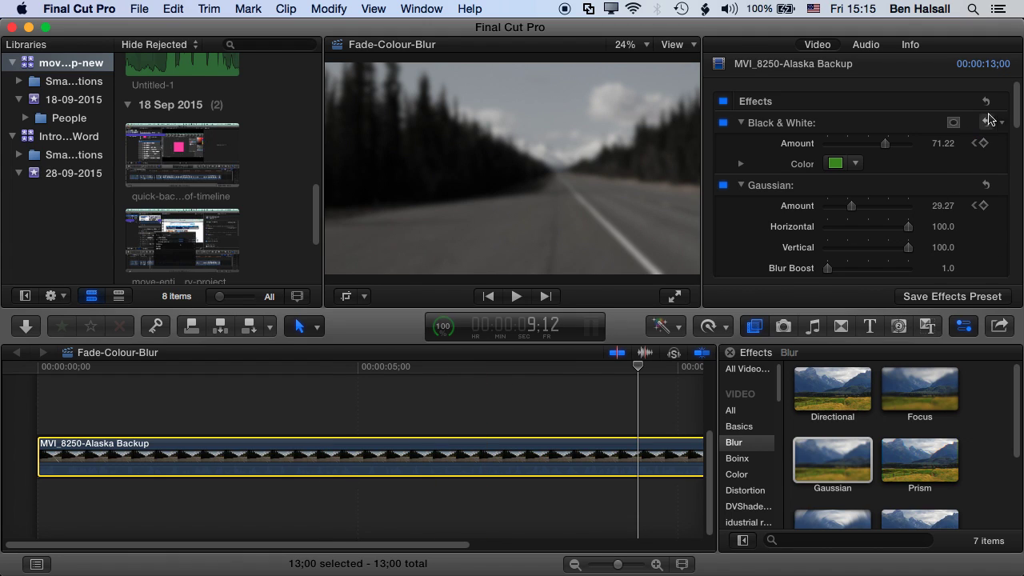
pyautogui.moveTo(1016, 109); pyautogui.dragTo(1015, 148)
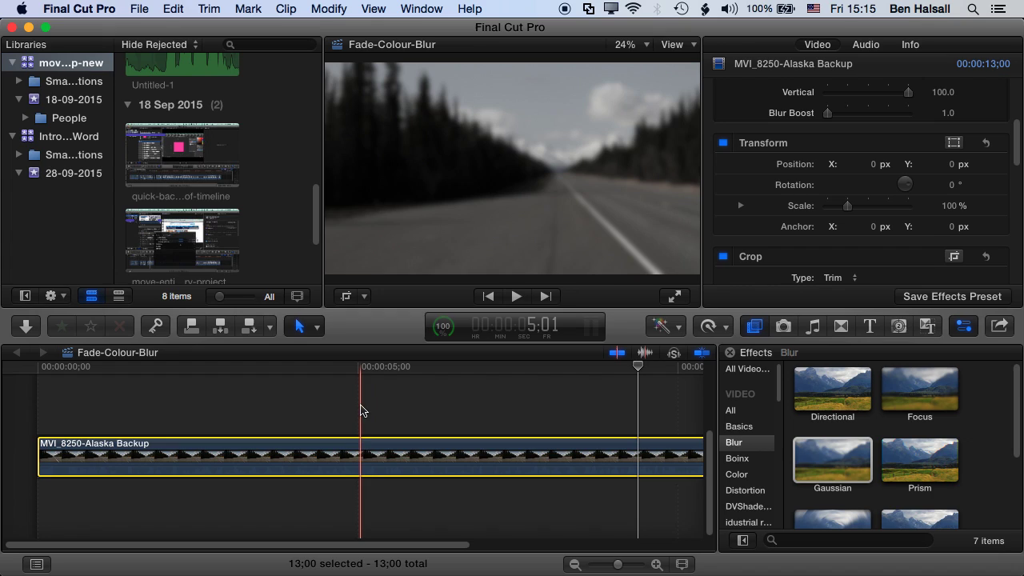